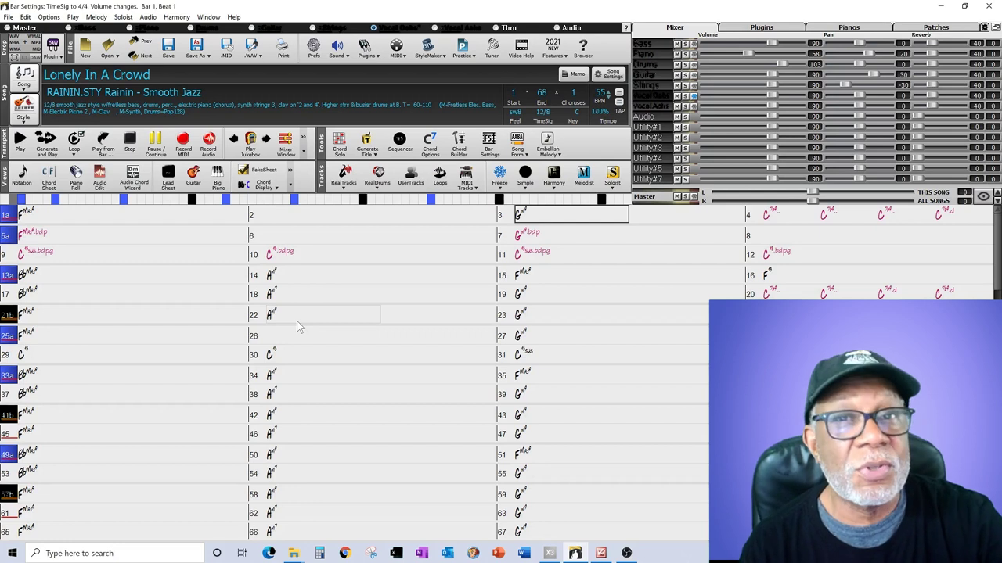
Step: Play Lonely In A Crowd from bar 1 in the RAININ Smooth Jazz style, through bar 6
click(56, 218)
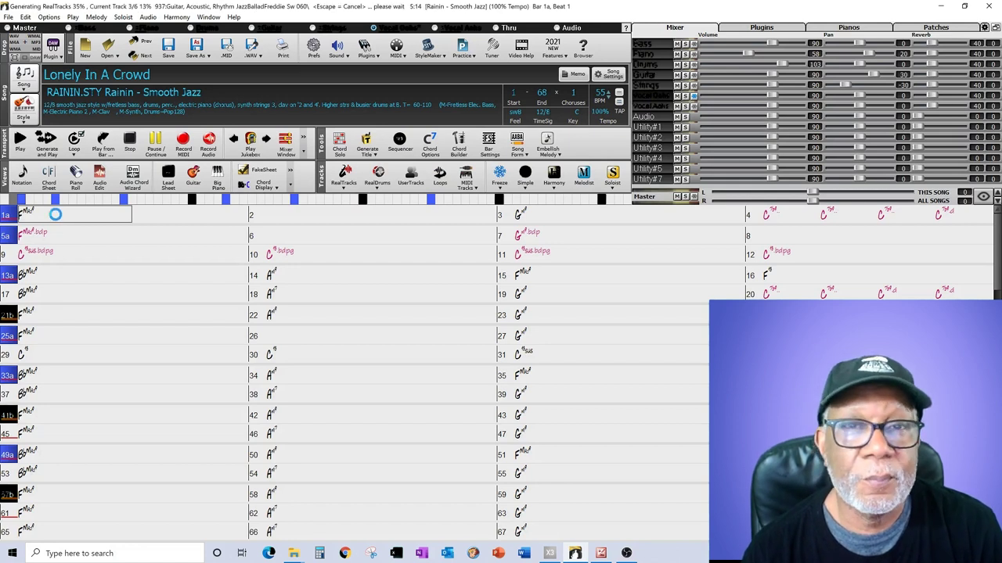
click(56, 219)
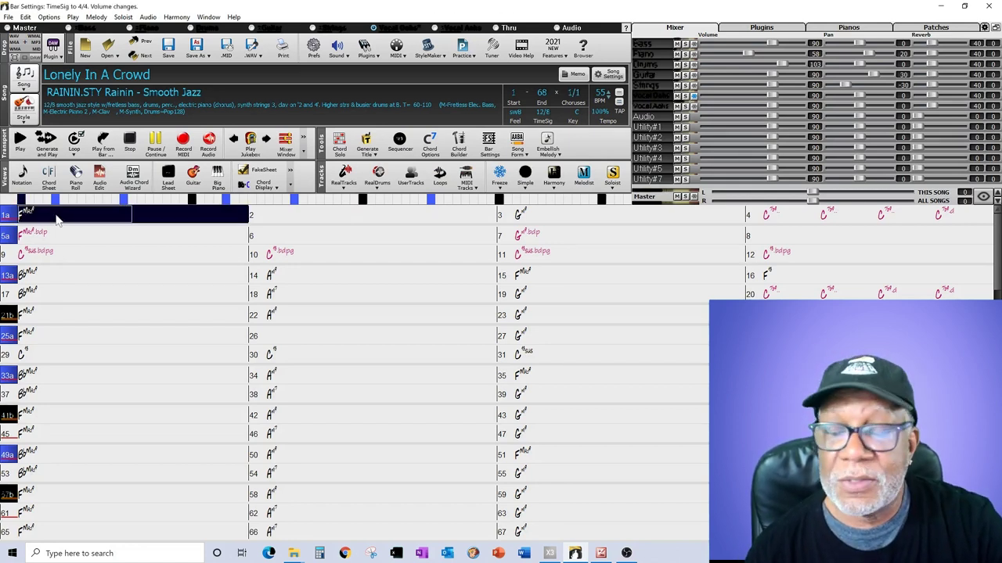
key(Right)
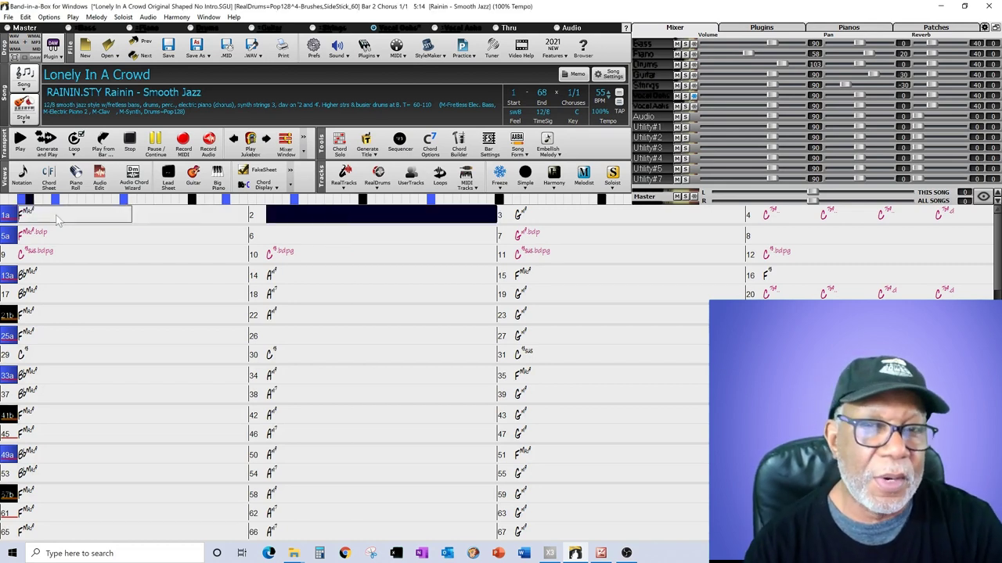
key(Right)
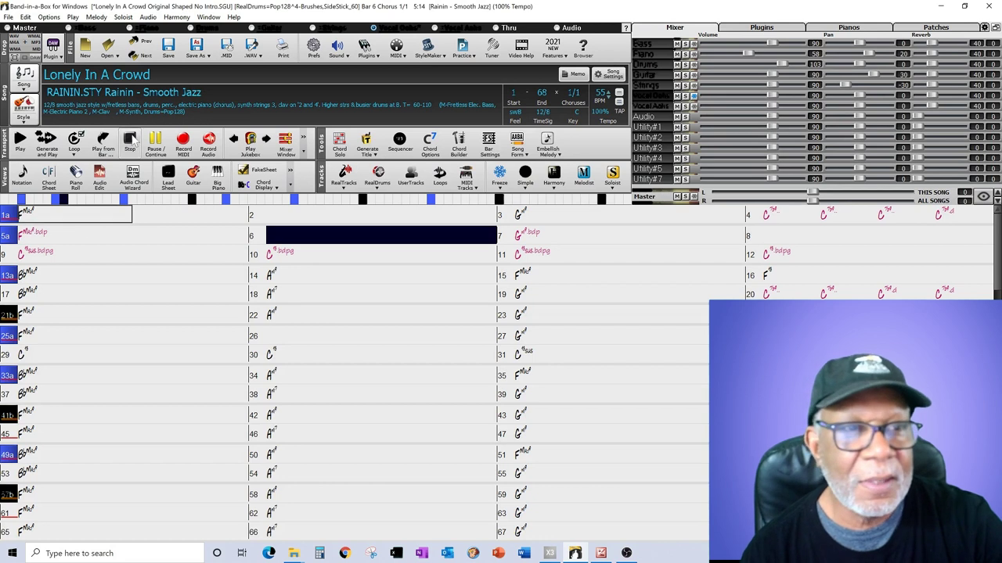
Step: Stop playback at bar 6 and dismiss the Play from Bar prompt
click(102, 142)
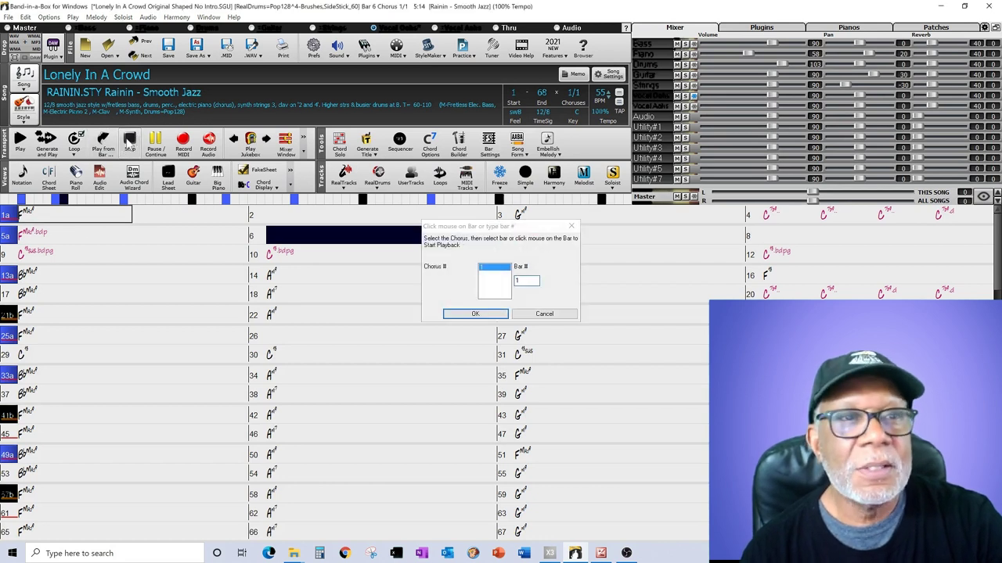
click(544, 313)
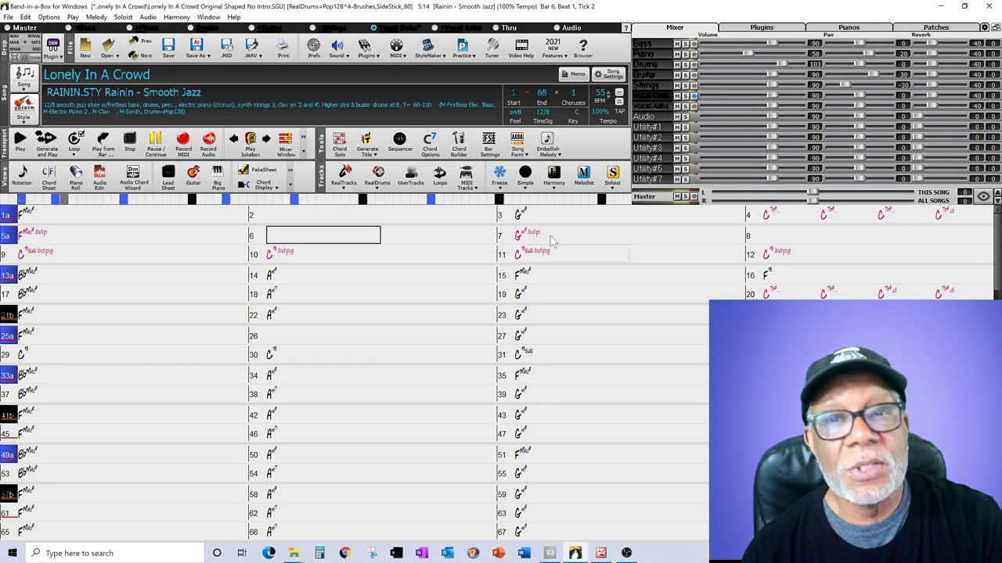
click(524, 156)
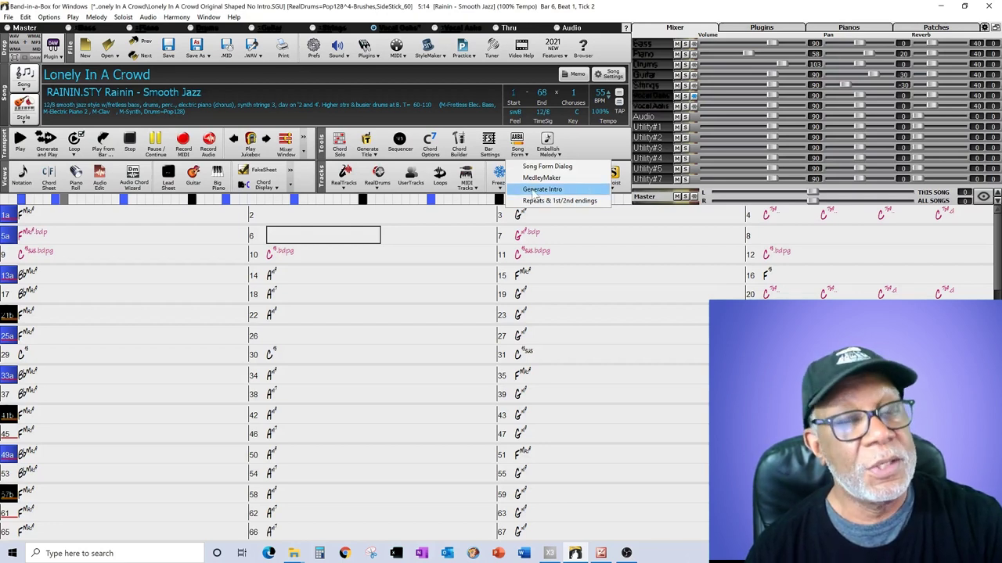
Step: Generate intro chords with a 2-bar length (slow tunes) and Jazz chord types
click(540, 189)
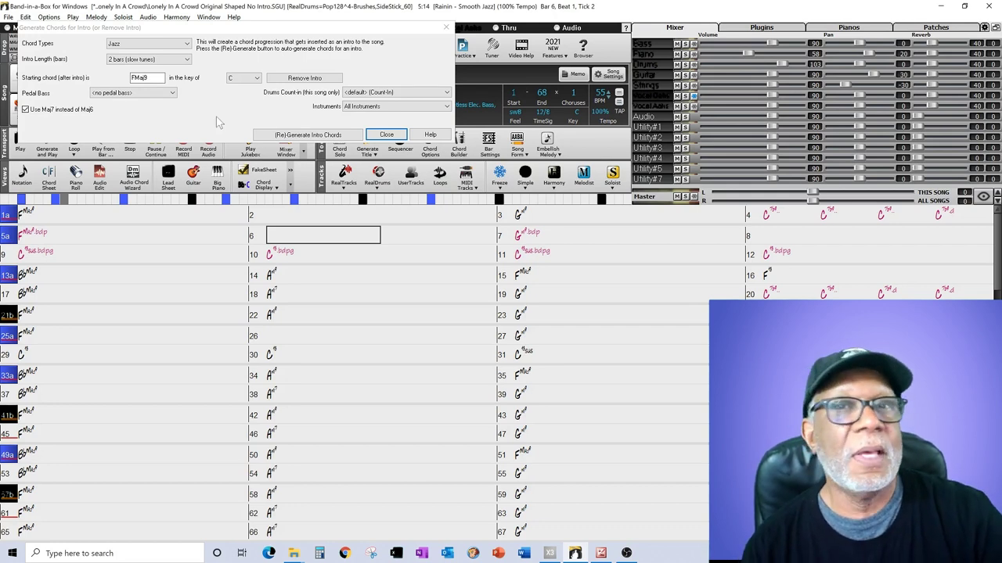
click(187, 60)
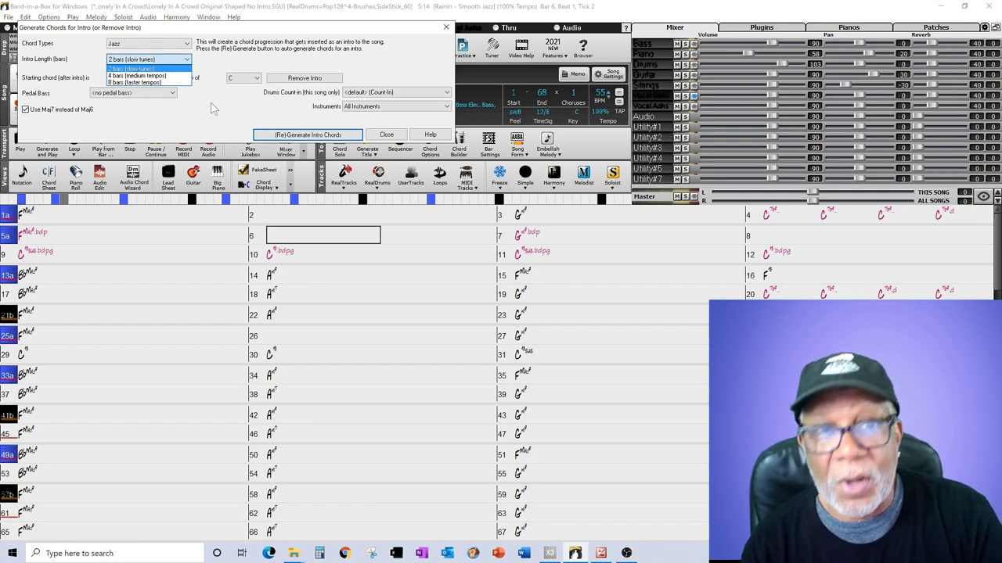
click(175, 69)
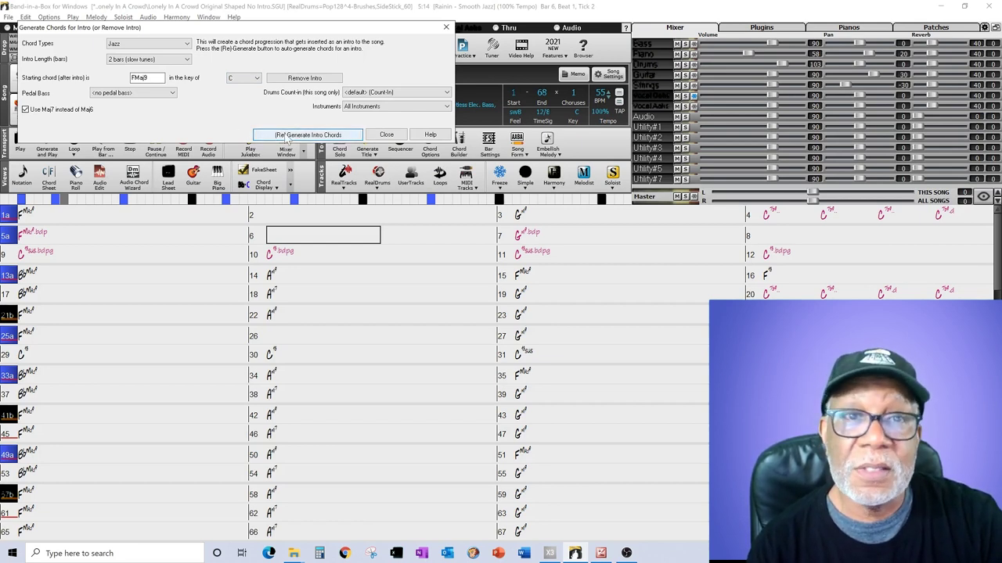
click(287, 137)
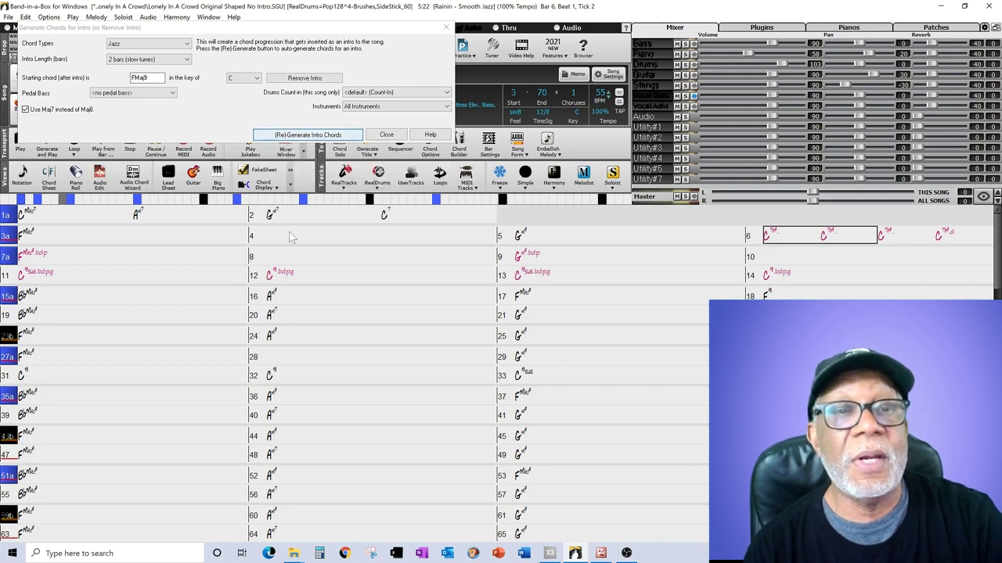
Step: Close the Generate Chords for Intro dialog and select the first intro bar
click(386, 134)
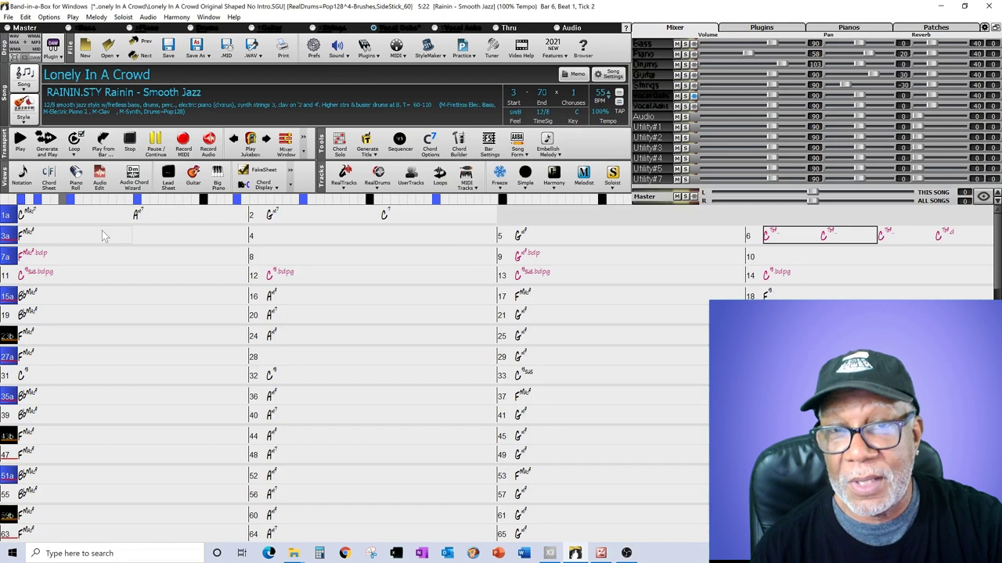
click(58, 220)
Step: Play the 70-bar song through its new 2-bar intro, stop, and select bar 1a
key(F4)
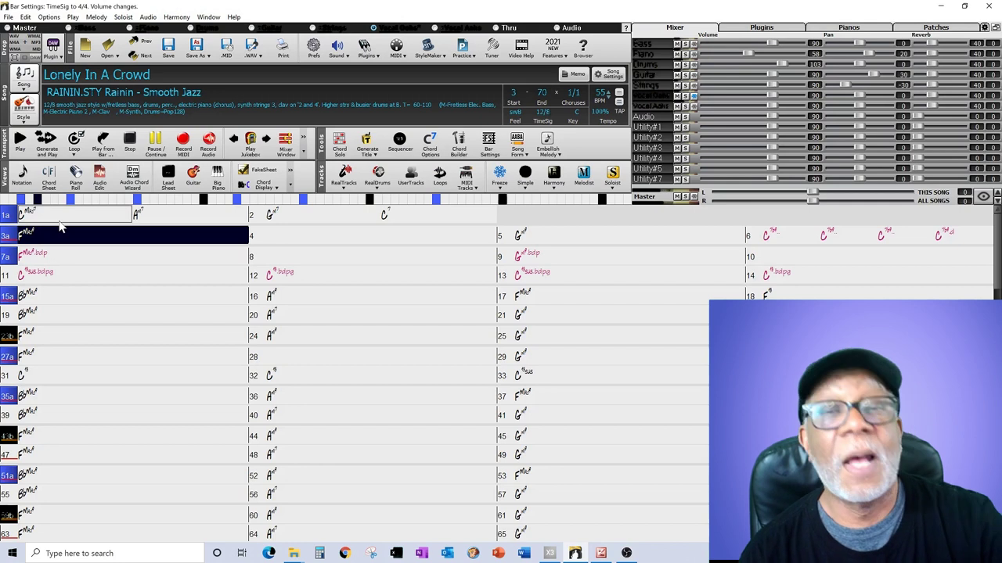
click(127, 147)
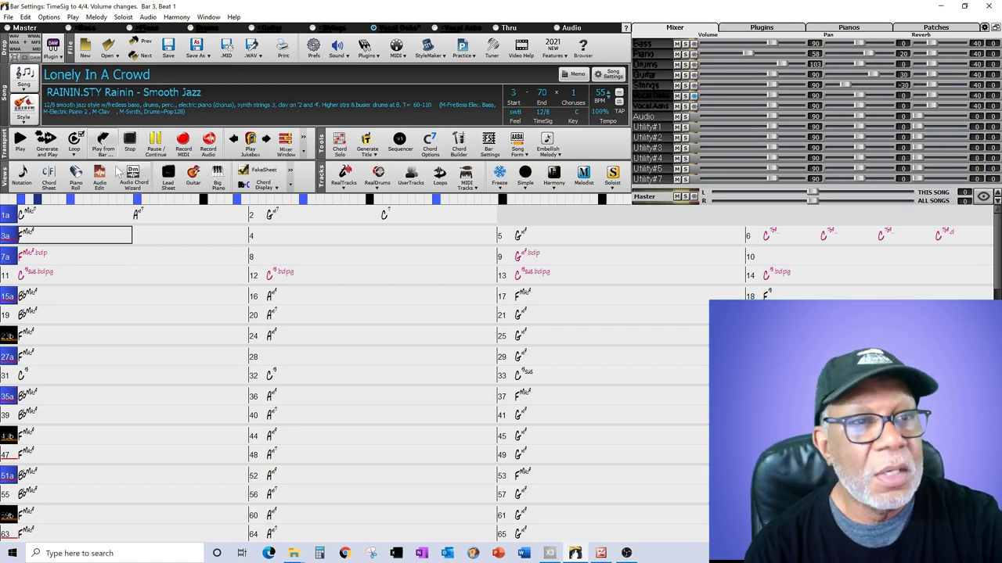
click(67, 223)
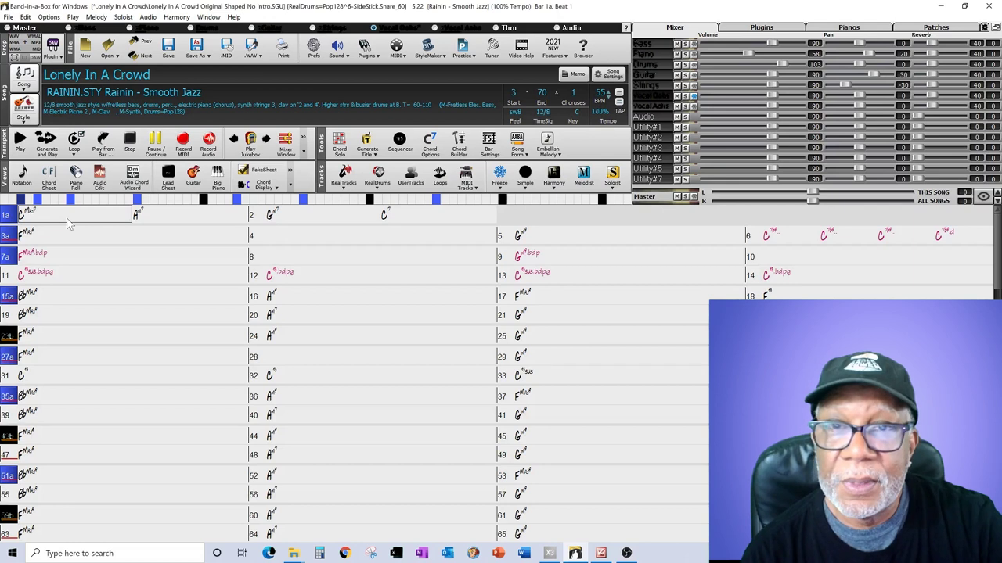
Step: Set Vocal Oohs and Vocal Aahs to Mute in bar 1a's Bar Settings, then regenerate and play
right_click(67, 223)
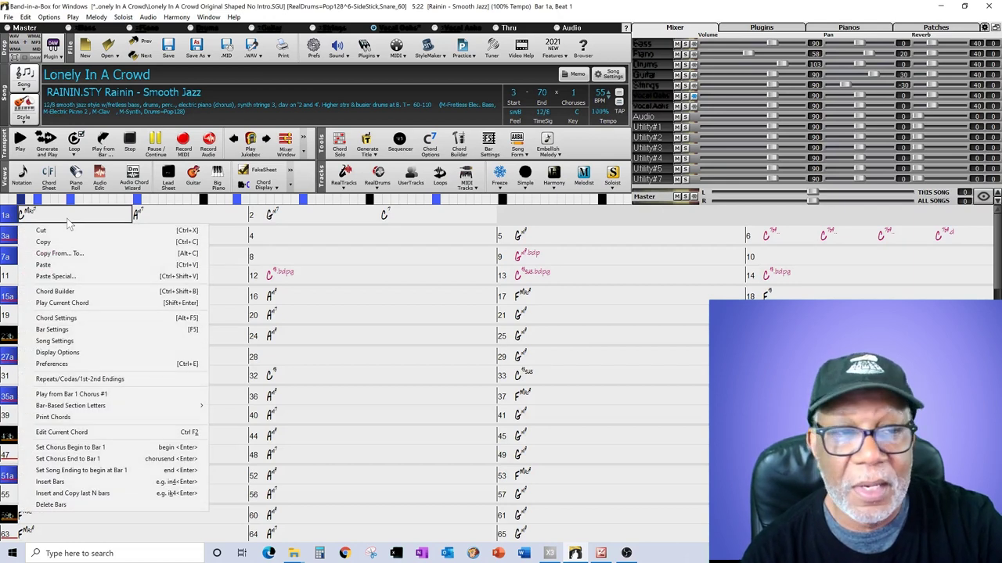
click(68, 332)
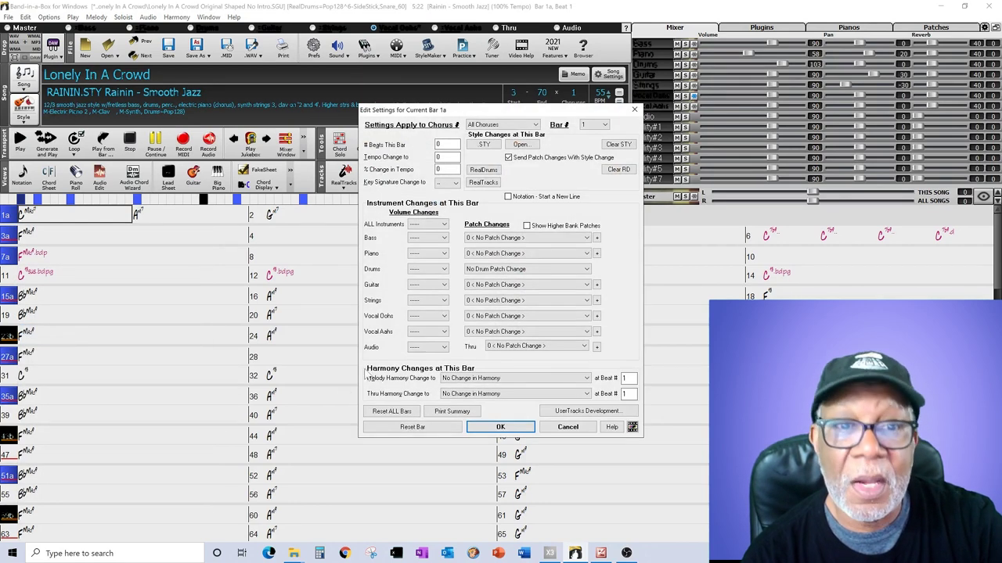
click(443, 316)
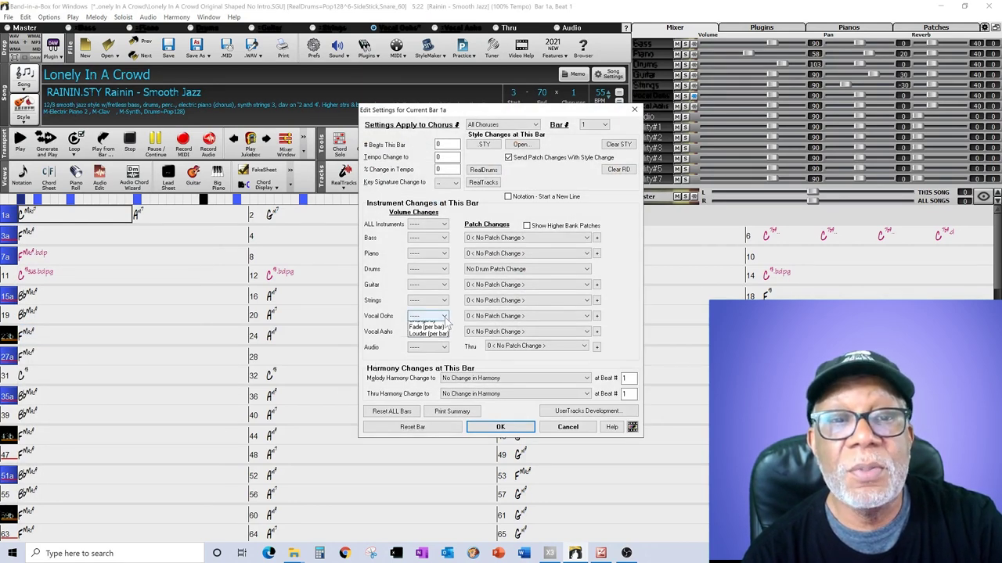
click(445, 332)
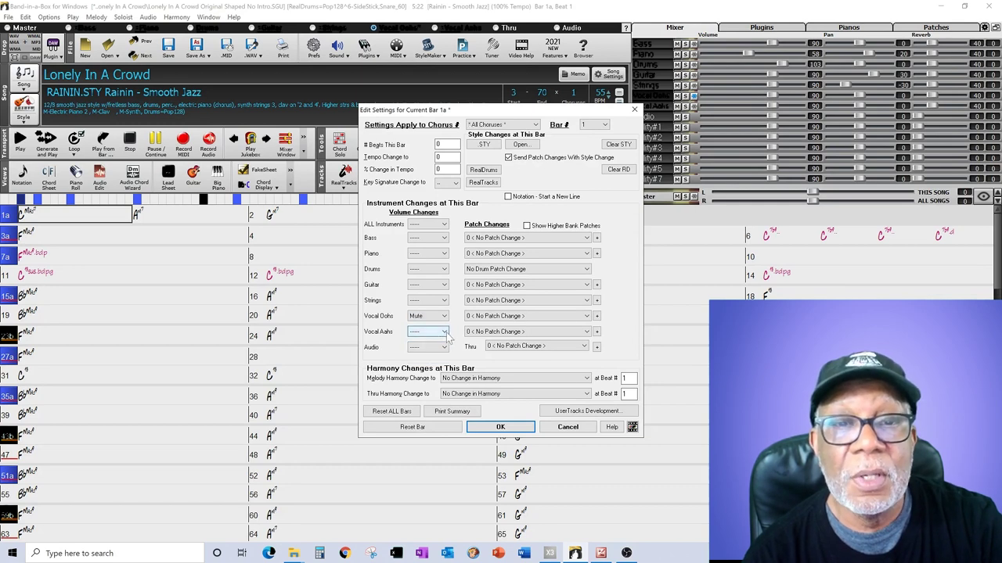
click(444, 332)
click(410, 354)
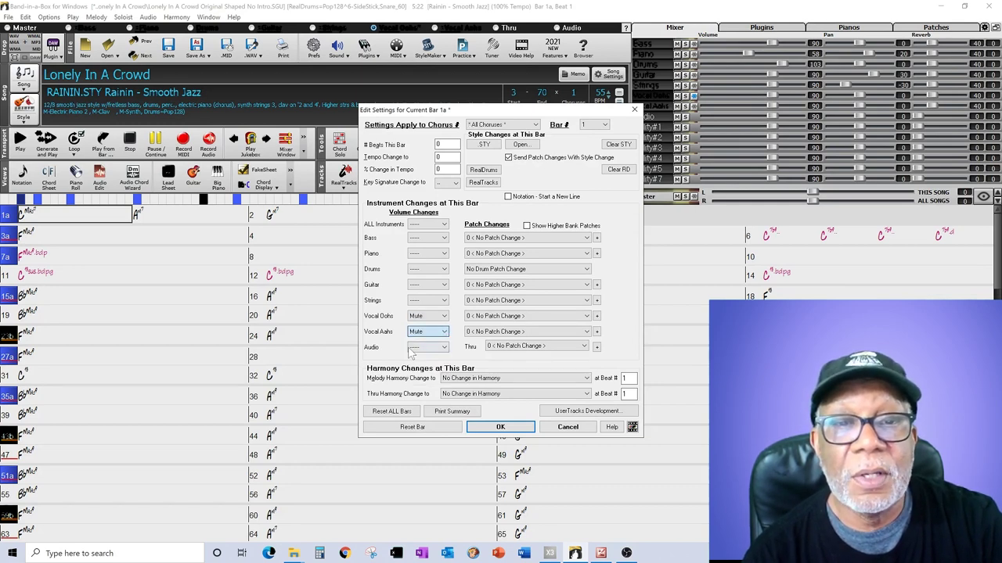
click(500, 426)
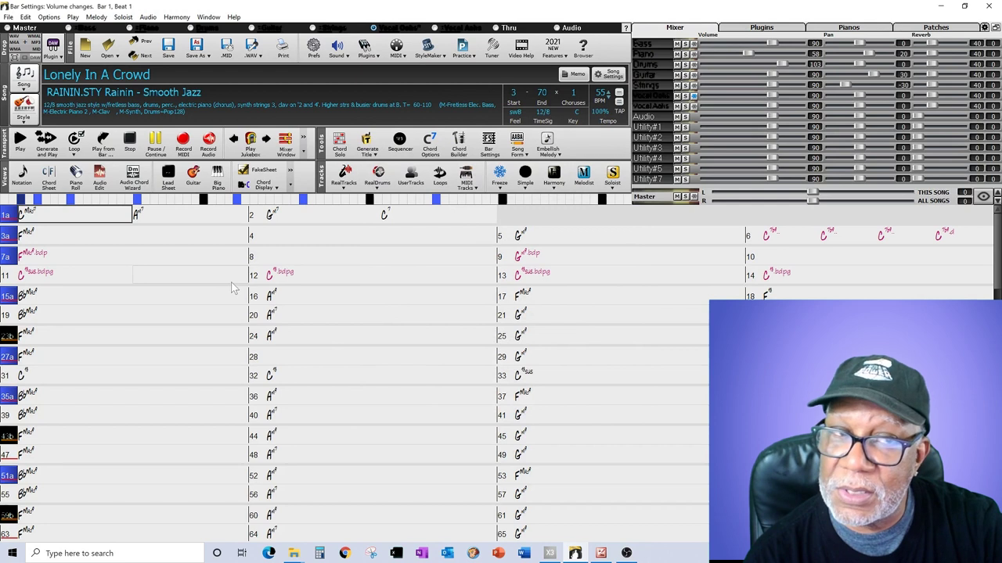
click(45, 142)
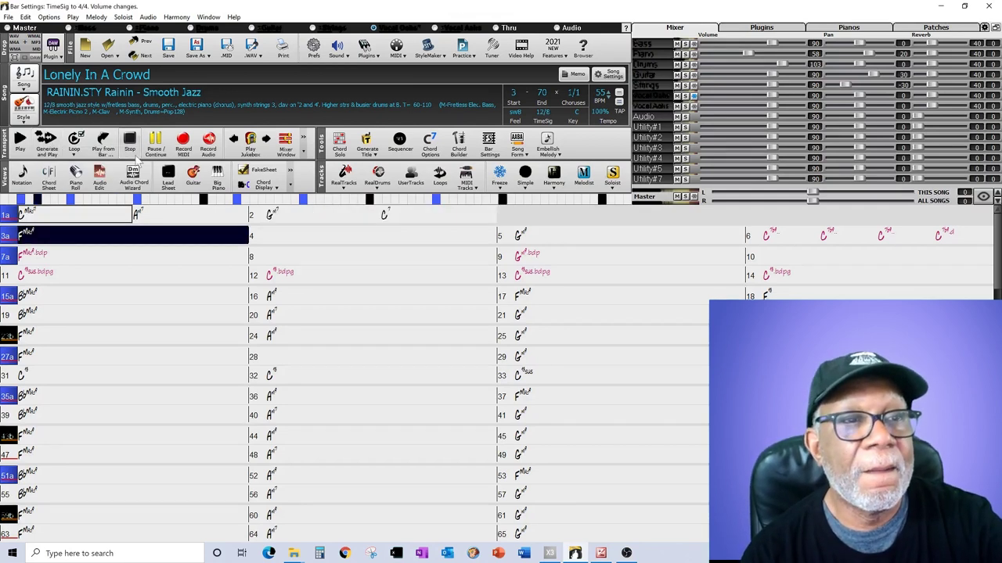
Step: Stop playback of the 70-bar arrangement
click(132, 149)
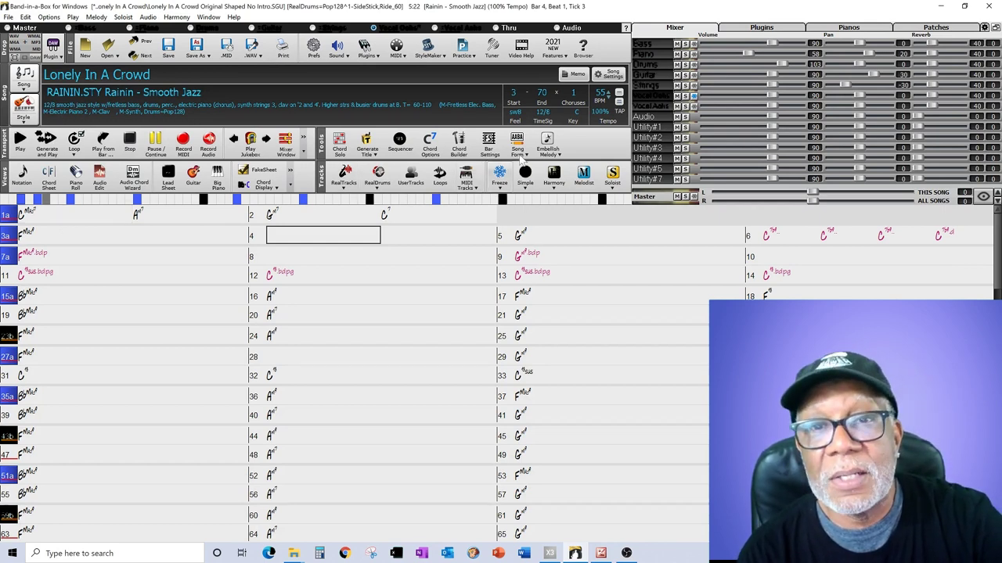
Step: Review the 2-bar Jazz intro settings in Song Form's Generate Intro dialog without changes
click(523, 156)
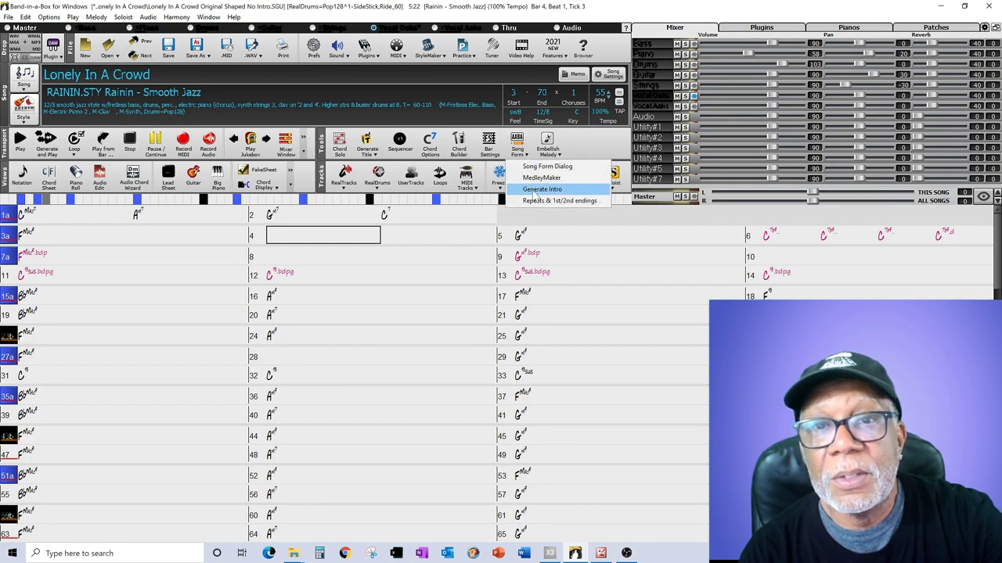
click(537, 190)
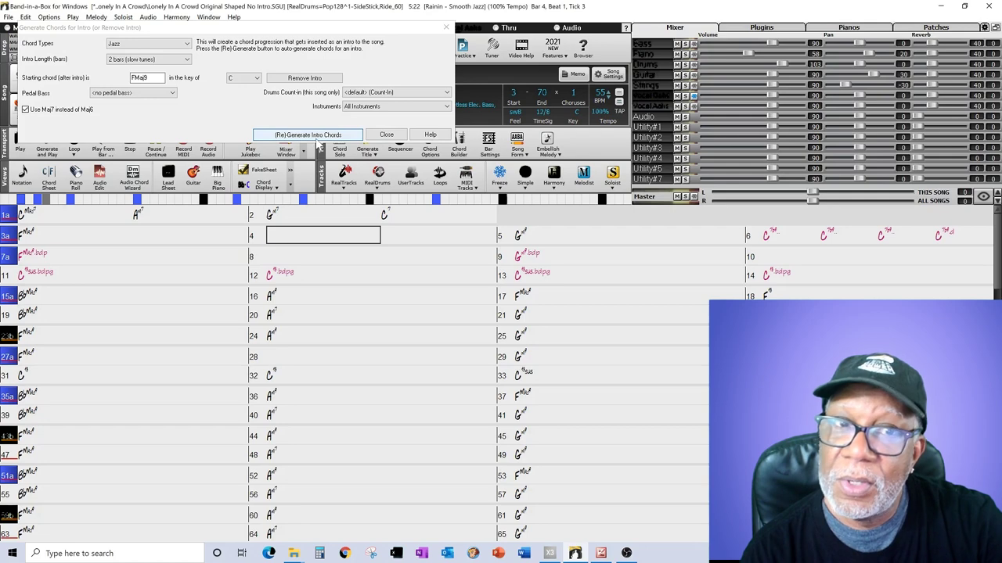
click(385, 135)
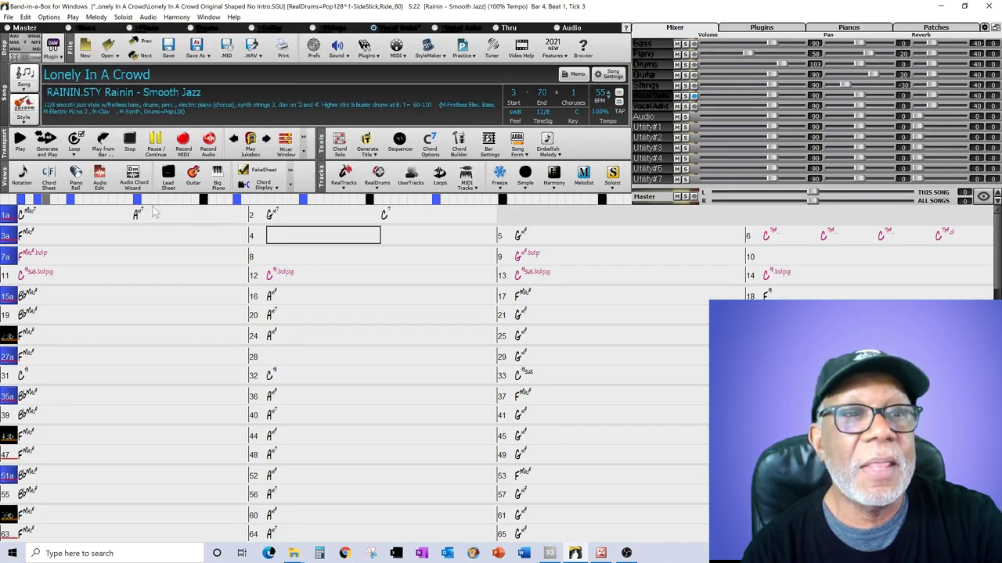
Step: Play from bar 1a through the intro and stop at bar 3
click(67, 216)
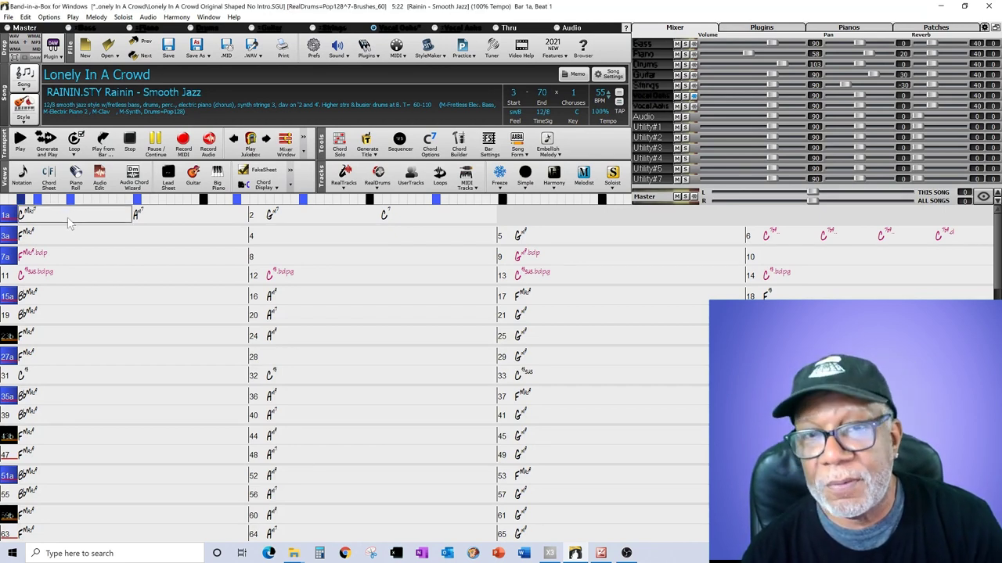
key(shift+Right)
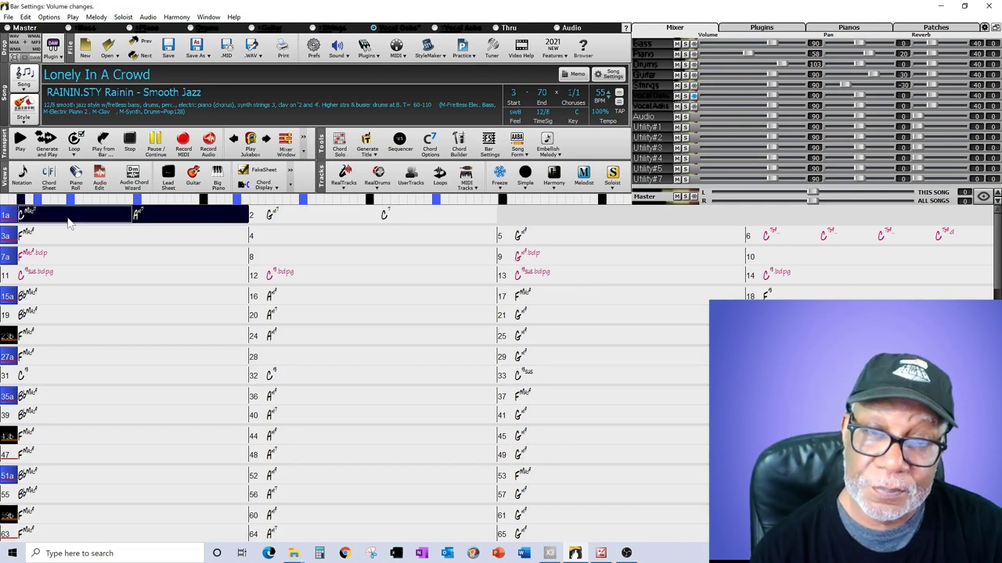
key(Right)
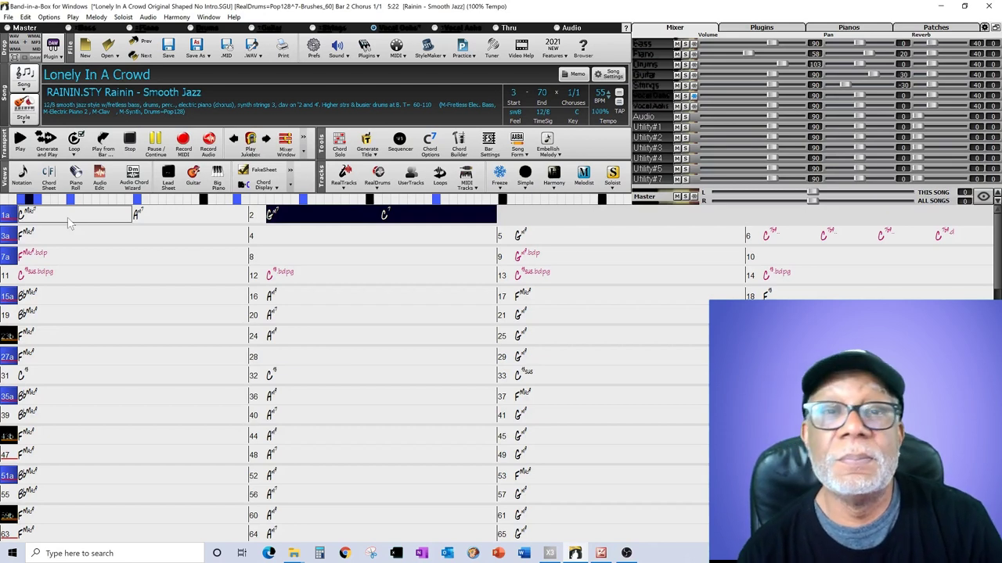
key(Right)
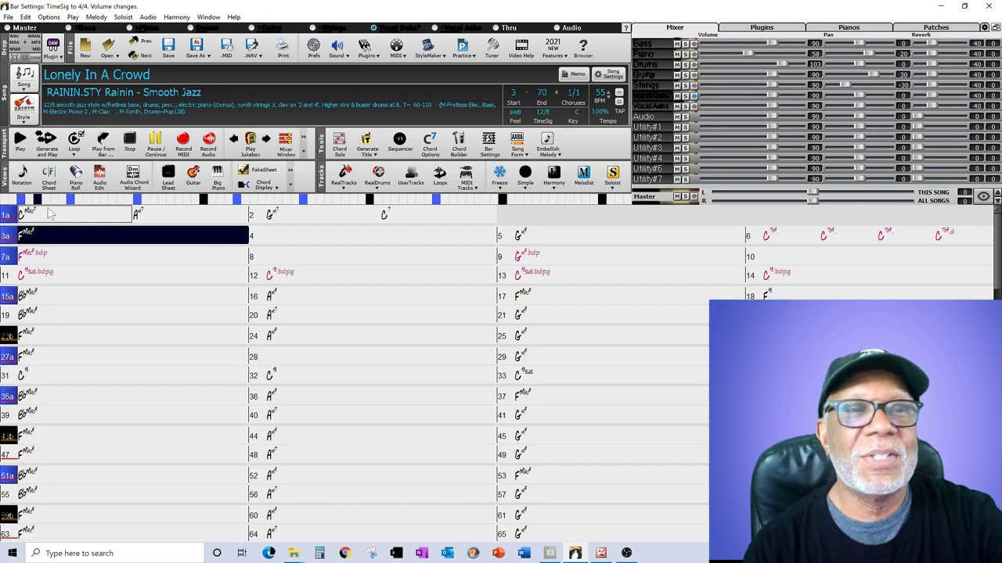
click(130, 145)
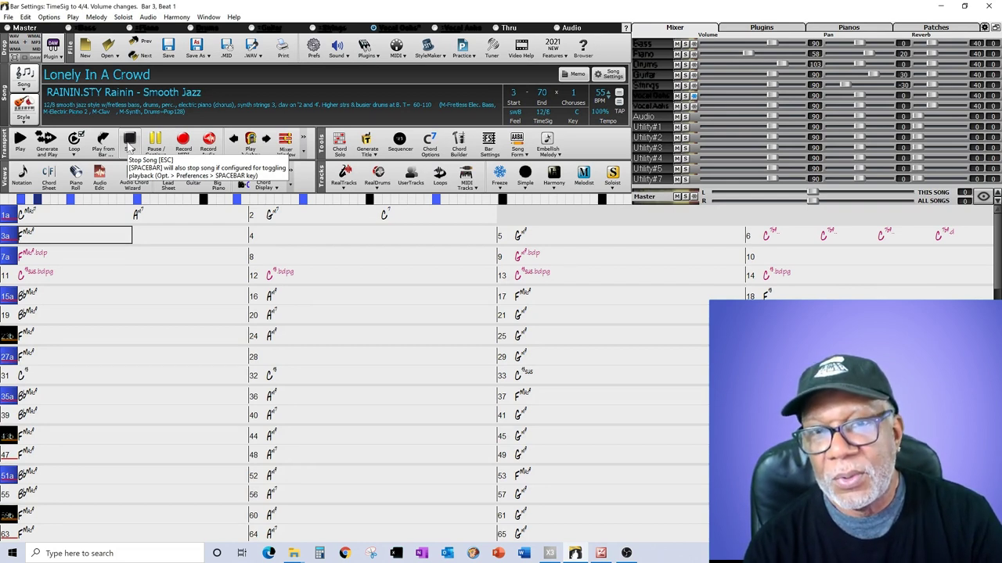
click(527, 155)
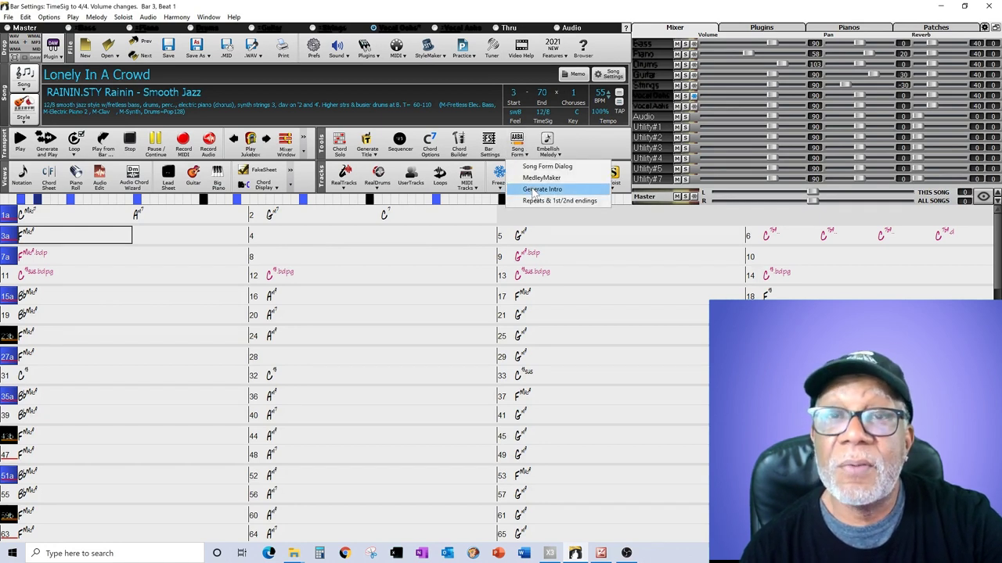
click(534, 190)
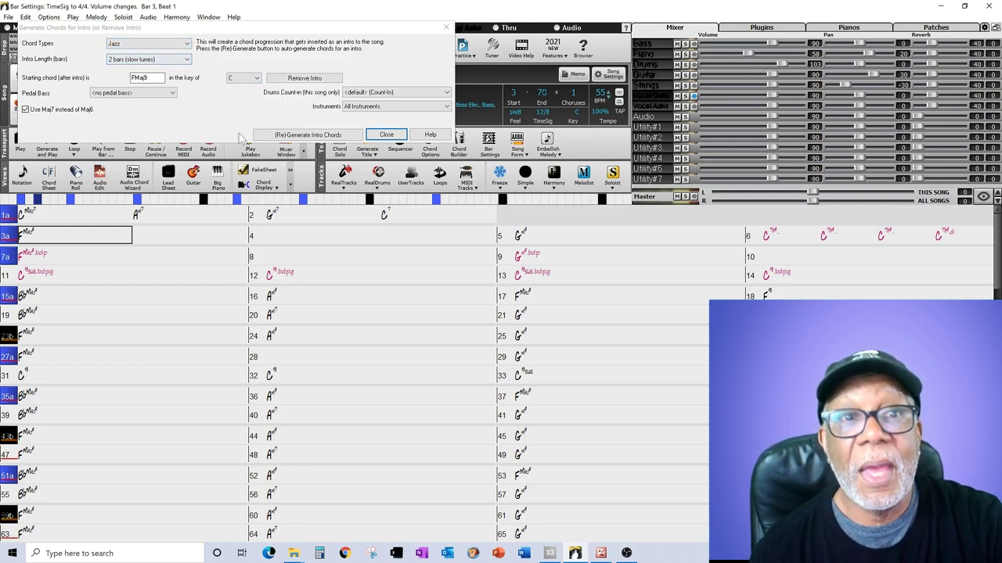
click(387, 136)
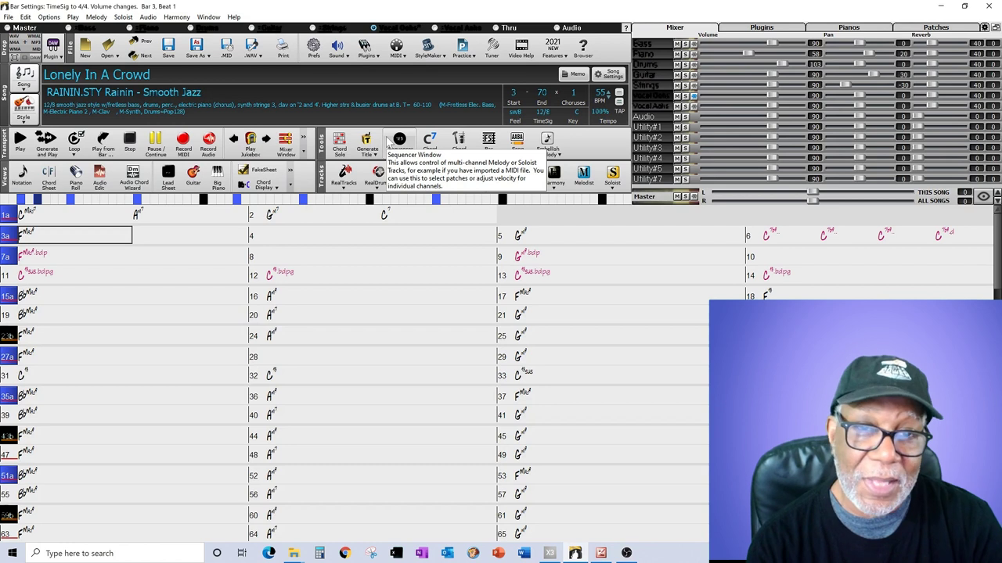
Step: Briefly play from bar 3, stop, then switch to the Lonely Original project in SONAR X3
click(65, 239)
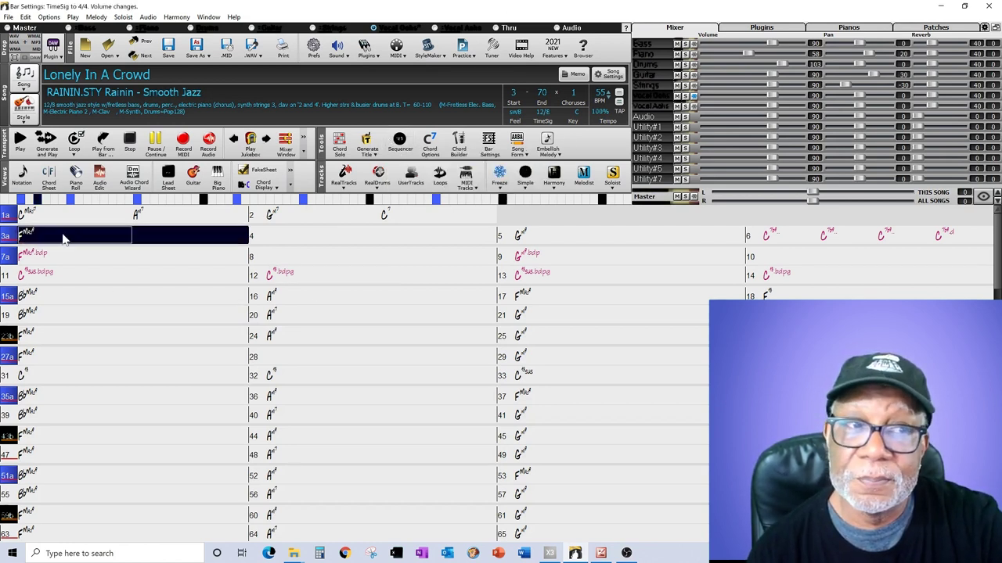
click(131, 145)
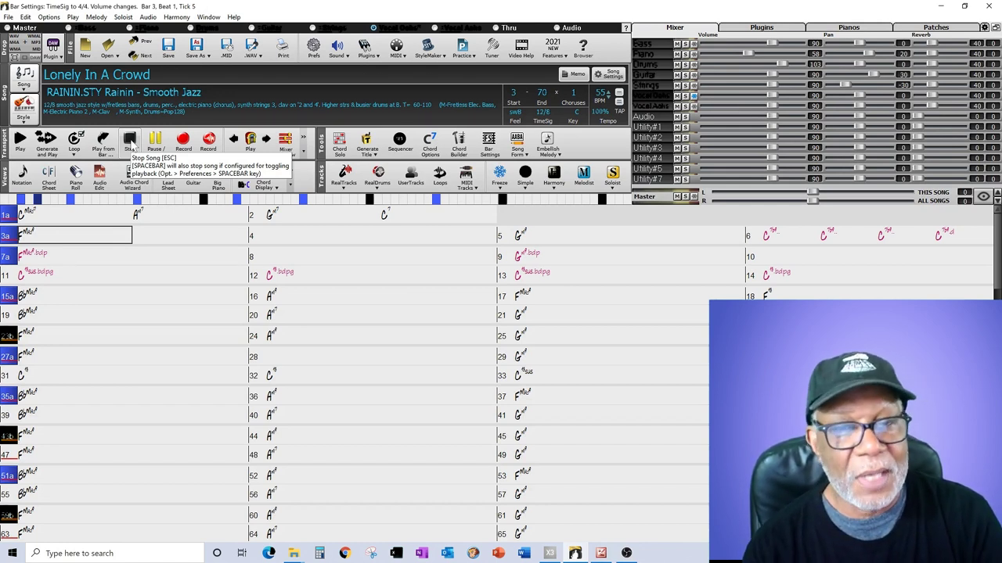
click(552, 553)
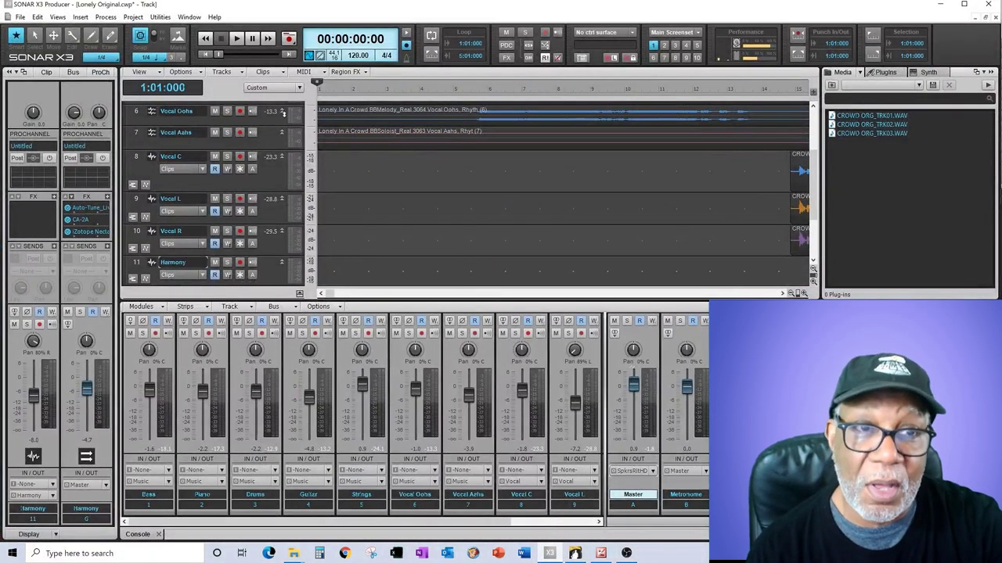
Step: Play the Lonely Original mix in SONAR from the start, then minimize SONAR
click(238, 41)
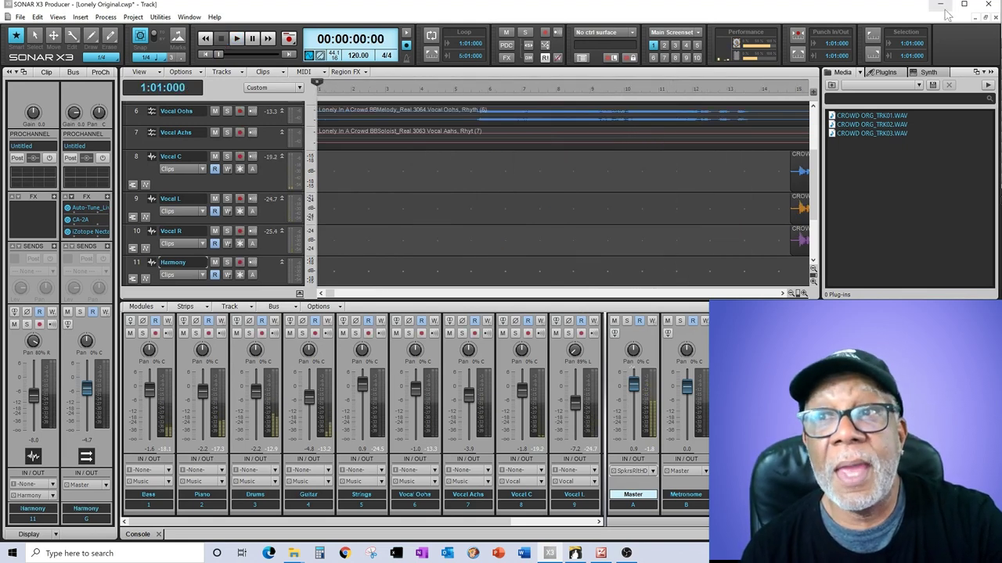
click(941, 5)
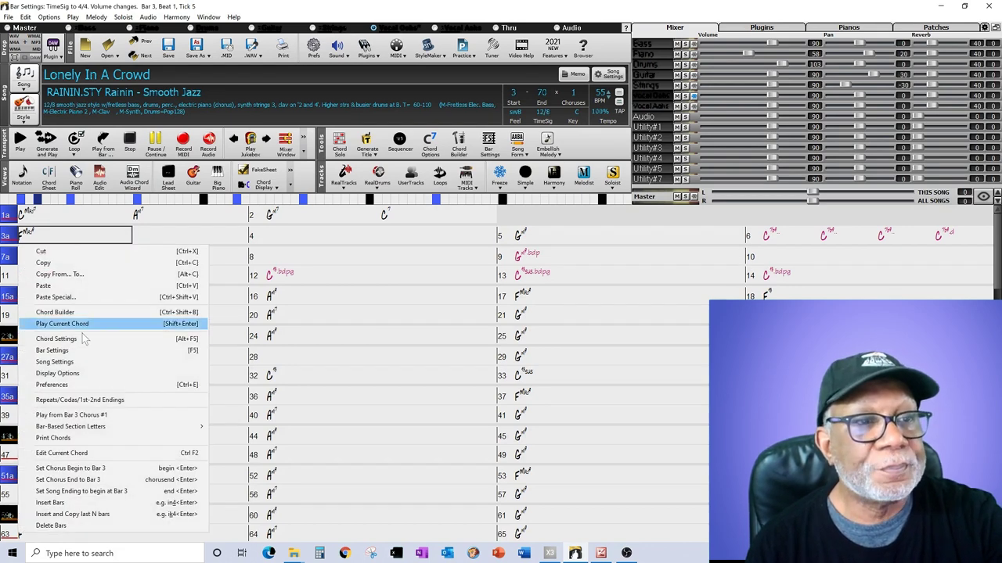
Step: Check bar 3's settings: Vocal Oohs muted, Vocal Aahs back to normal volume; close unchanged
click(70, 351)
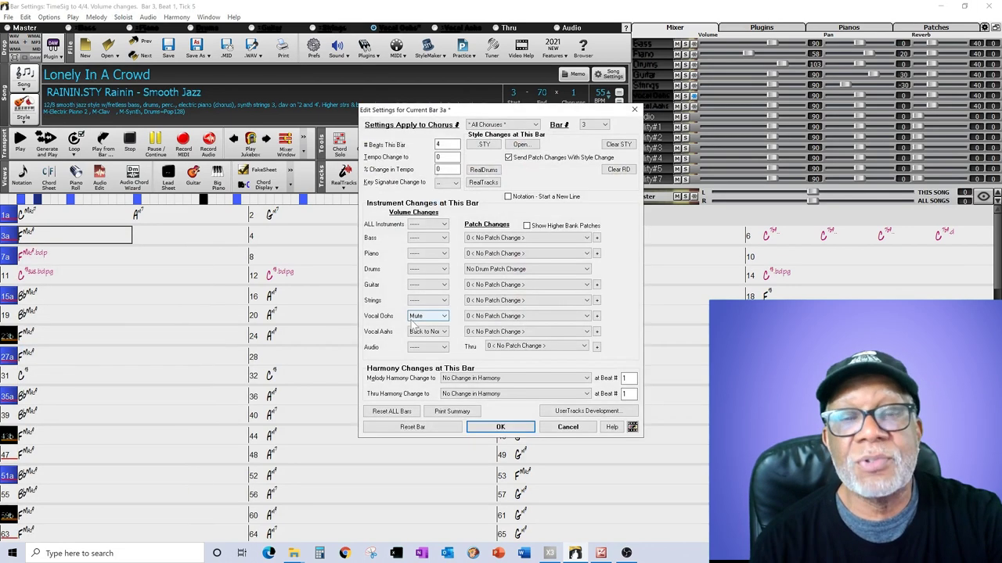
click(444, 331)
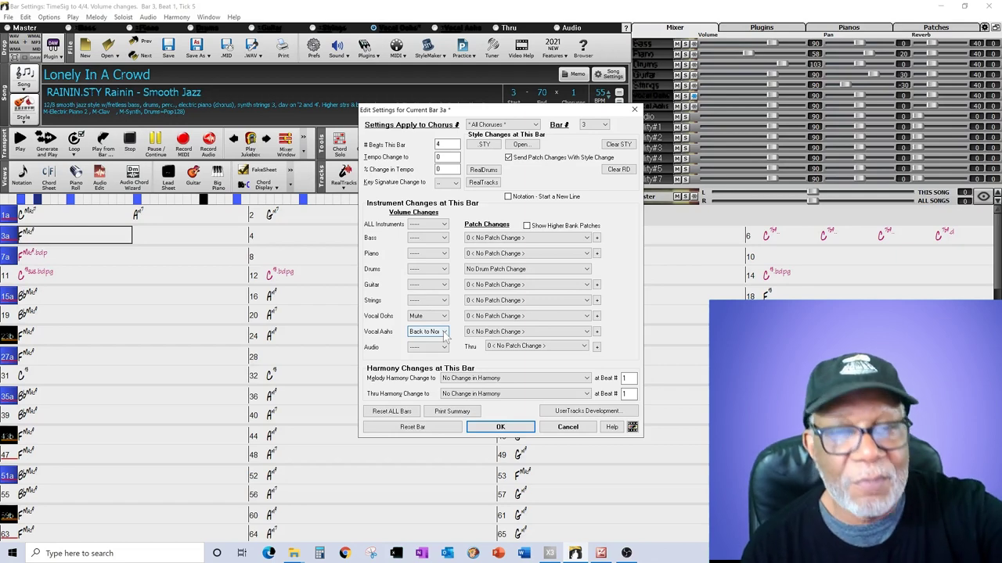
click(568, 429)
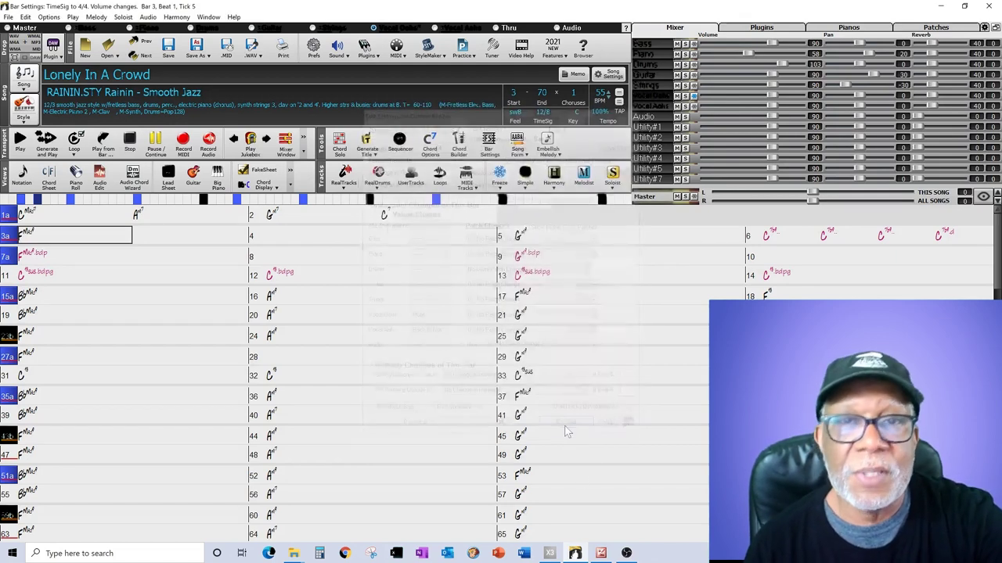